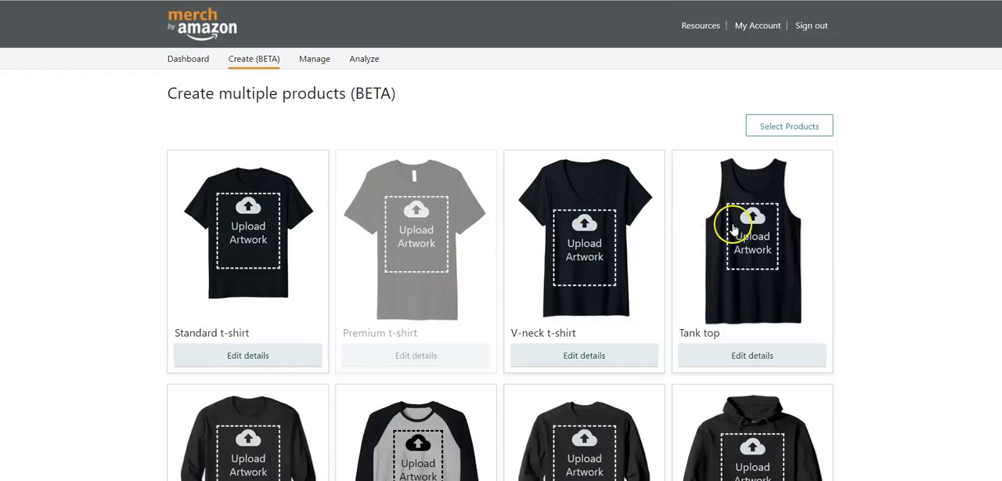
# - Upload the Negril Jamaica pineapple artwork through the V-neck t-shirt for all products except the pullover hoodie
pyautogui.scroll(-2, 952, 225)
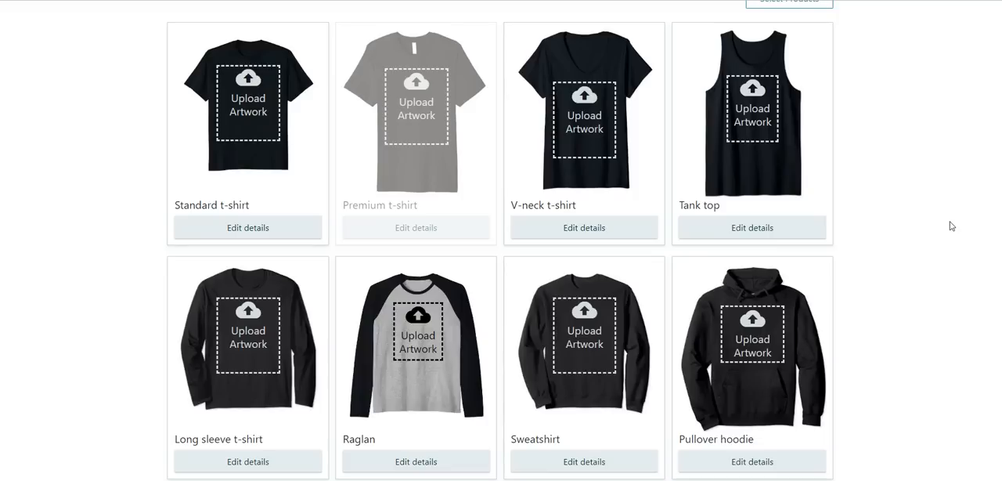
pyautogui.scroll(2, 951, 226)
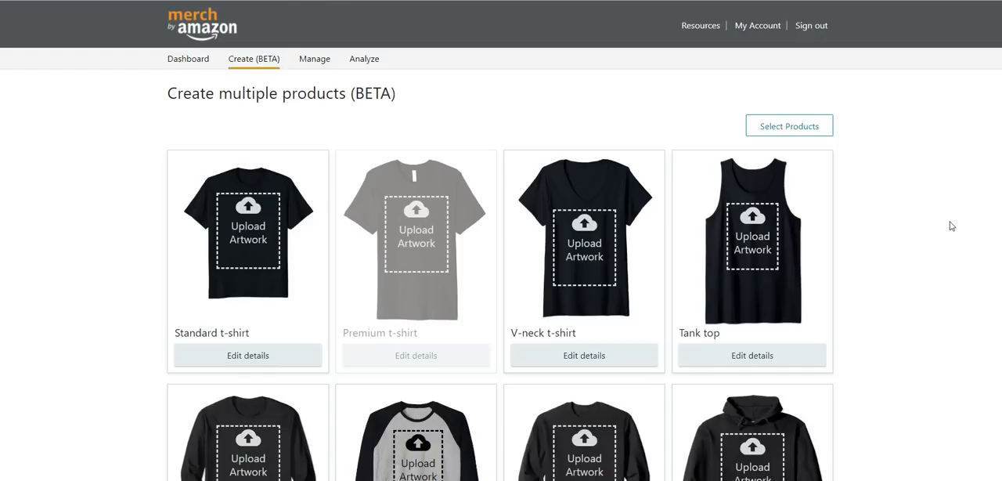
pyautogui.scroll(-2, 951, 226)
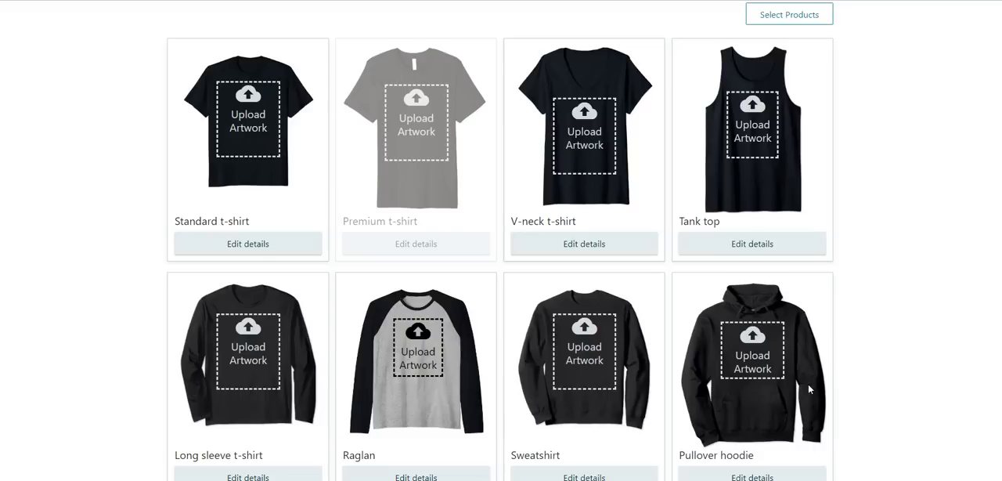
pyautogui.scroll(-3, 954, 277)
pyautogui.scroll(1, 956, 279)
pyautogui.scroll(3, 953, 278)
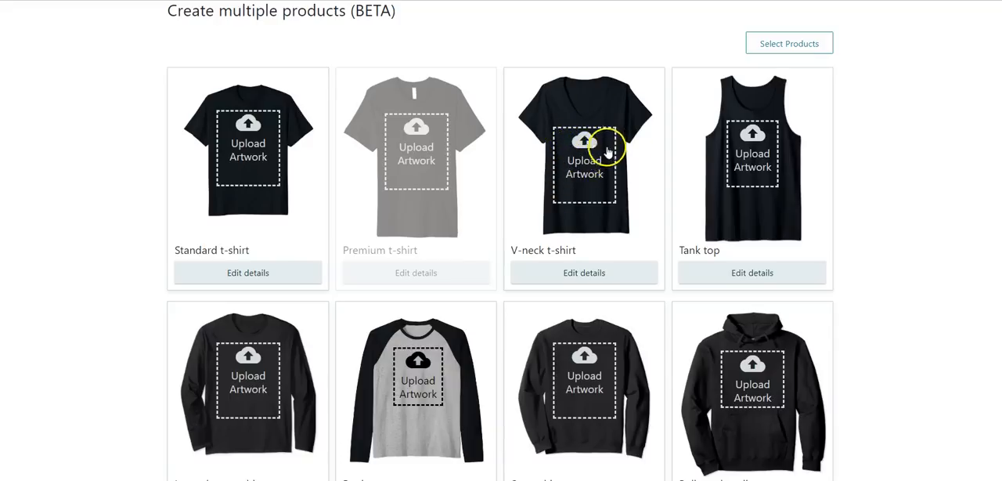
pyautogui.click(569, 180)
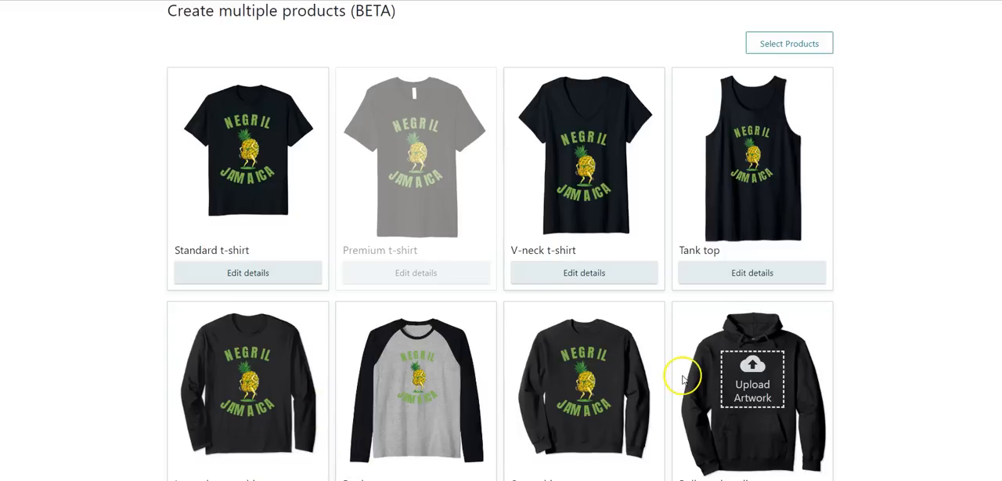
# - Include the premium t-shirt on .com, deselect the .de marketplace for the standard t-shirt, and apply the product selection
pyautogui.scroll(-3, 901, 318)
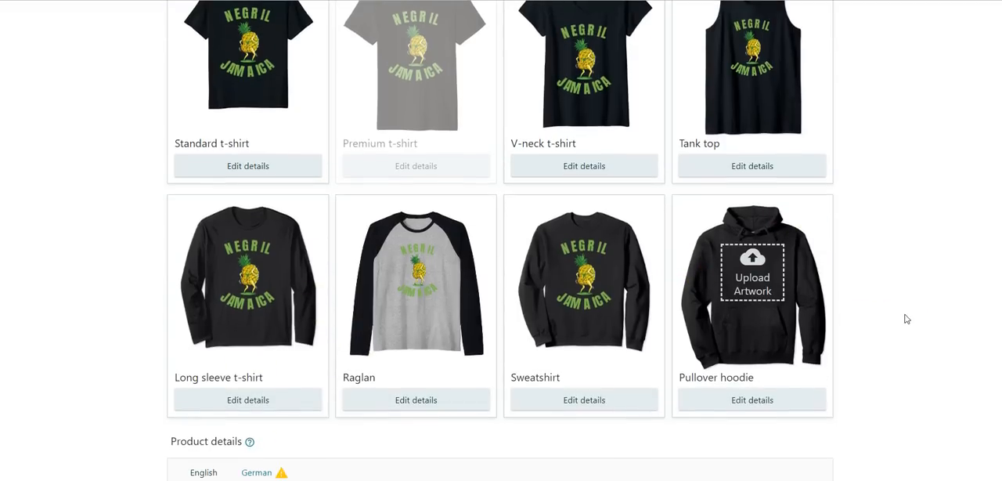
pyautogui.scroll(1, 862, 321)
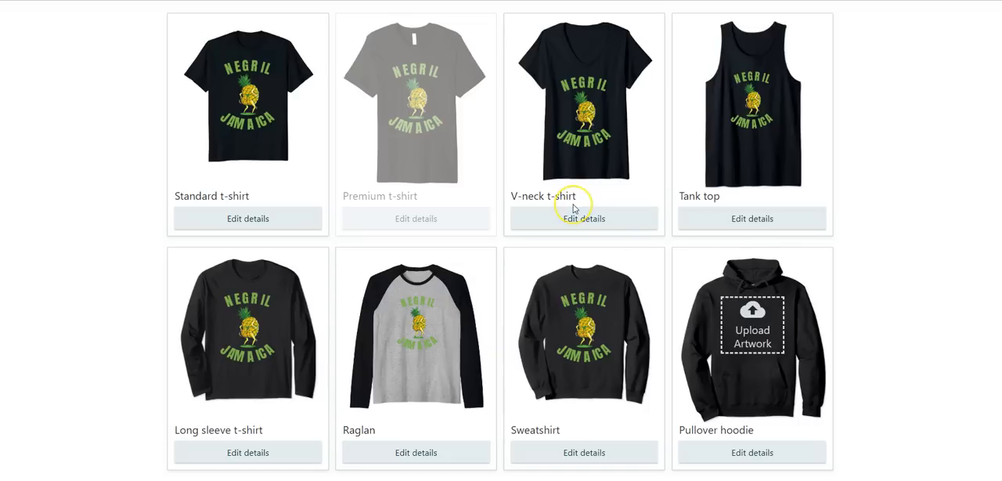
pyautogui.scroll(-5, 575, 206)
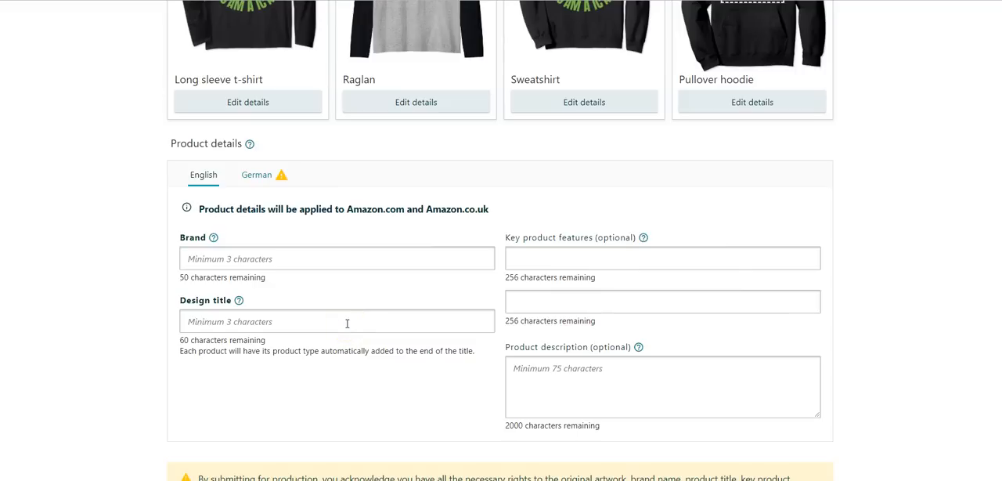
pyautogui.scroll(2, 347, 323)
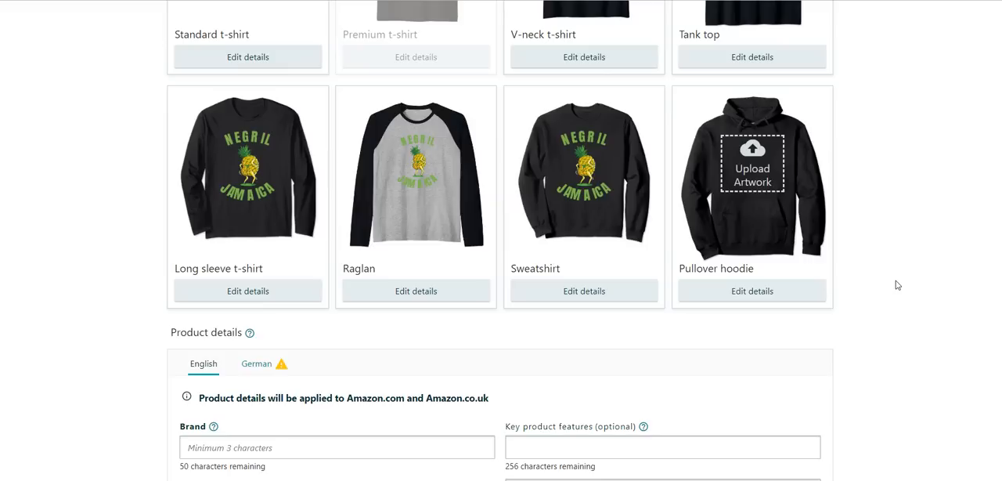
pyautogui.scroll(2, 897, 285)
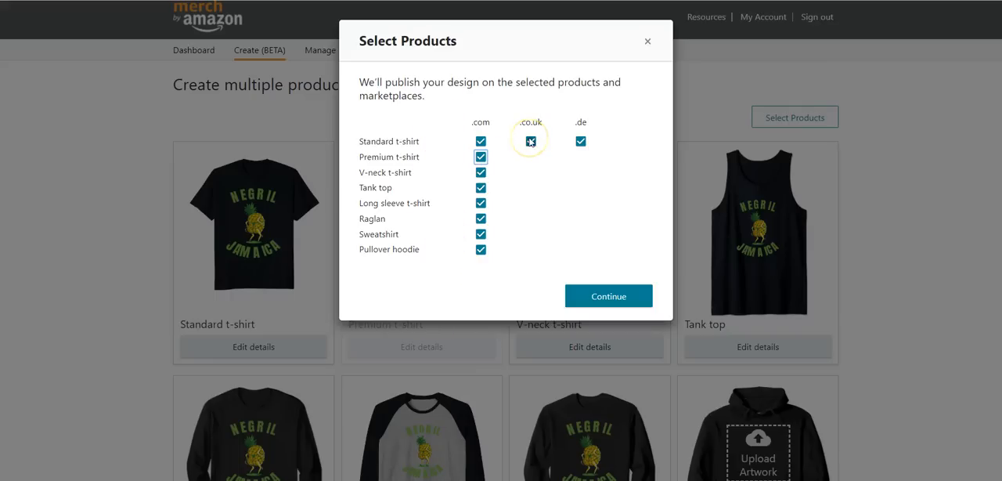
pyautogui.click(574, 142)
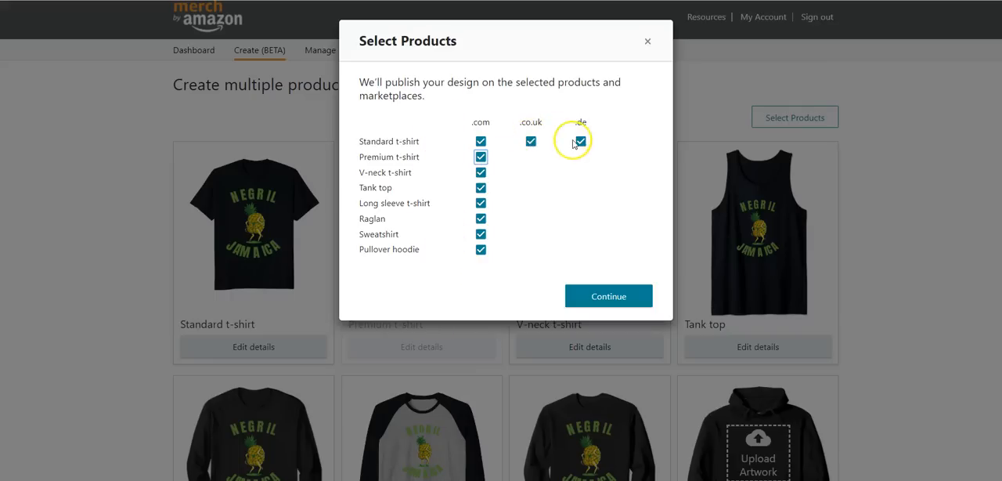
pyautogui.click(608, 296)
# - Look at the German product details for Amazon.de and return to the English ones
pyautogui.scroll(-7, 608, 296)
pyautogui.click(258, 80)
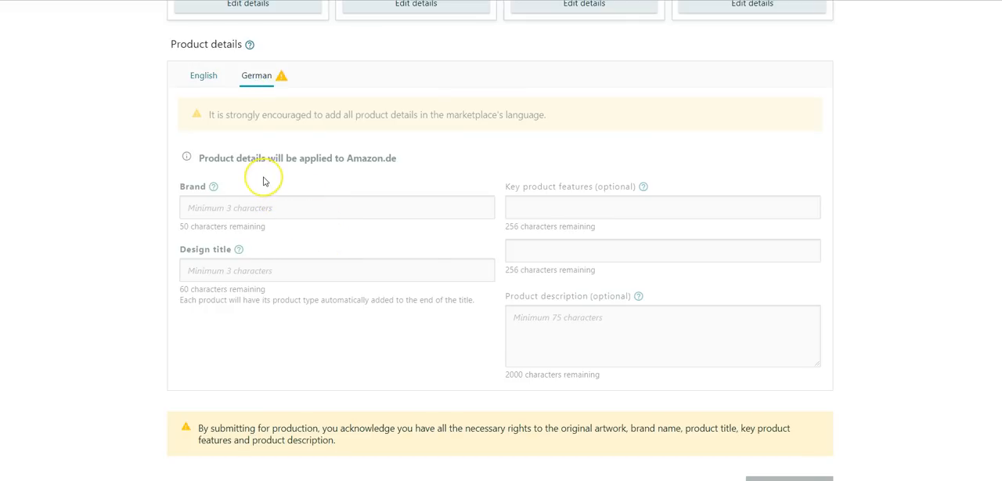
pyautogui.click(203, 76)
# - Enter "Negril Jamaica T-Shirt" as the English brand
pyautogui.click(348, 162)
pyautogui.write('Negril')
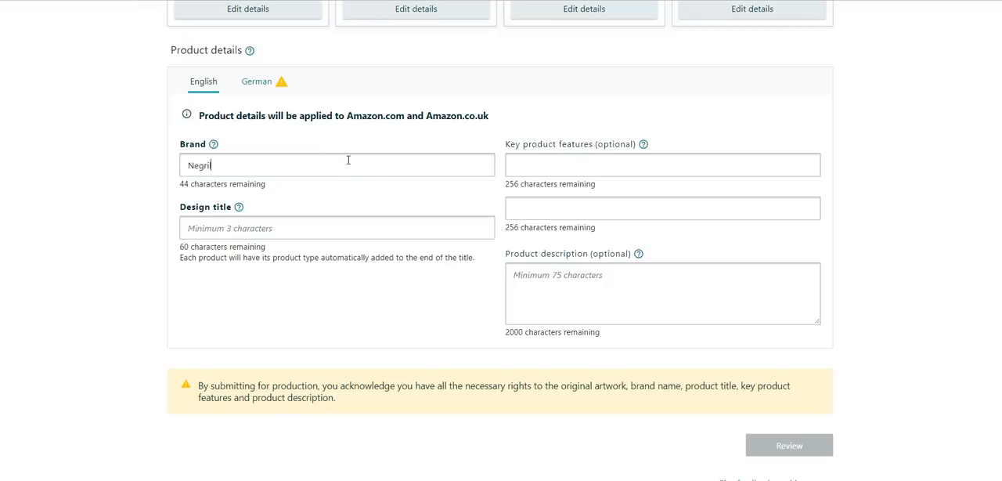
pyautogui.write(' Jamaica T-Shirt')
pyautogui.press('Tab')
# - Set the design title to "Fun Vacation Themed Dance Hall Negril Jamaica Design"
pyautogui.write('Fun ')
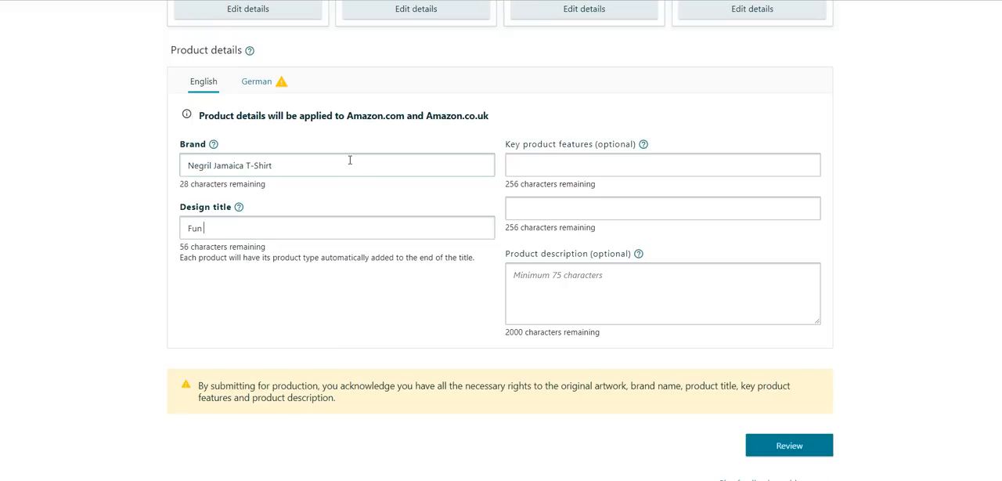
pyautogui.write('Vacation Themed Dance ')
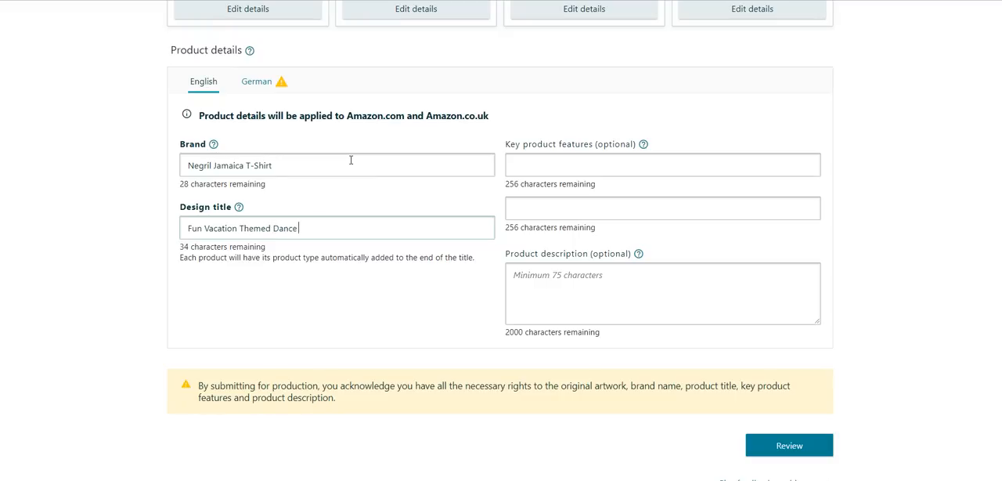
pyautogui.write('Hall Negril Jam')
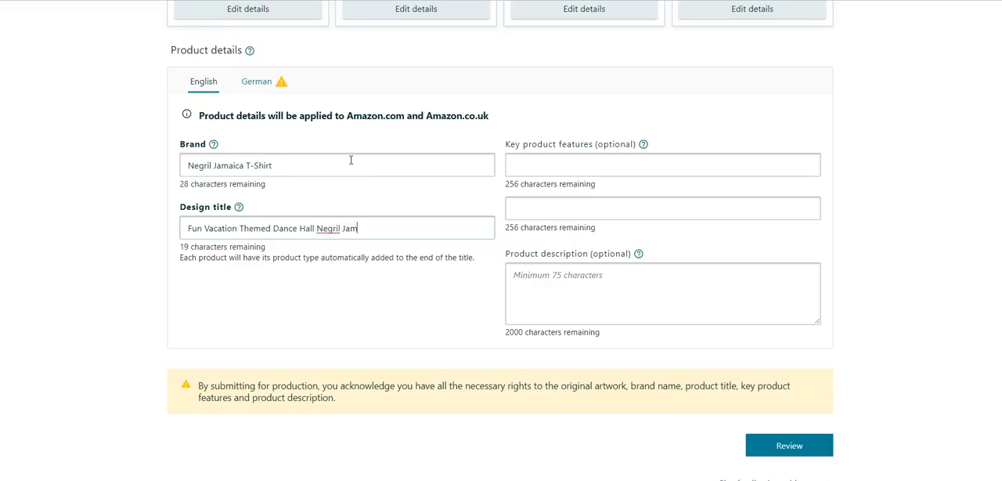
pyautogui.write('aica Design')
# - Change the ending of the brand so it reads "Negril Jamaica Design"
pyautogui.click(343, 164)
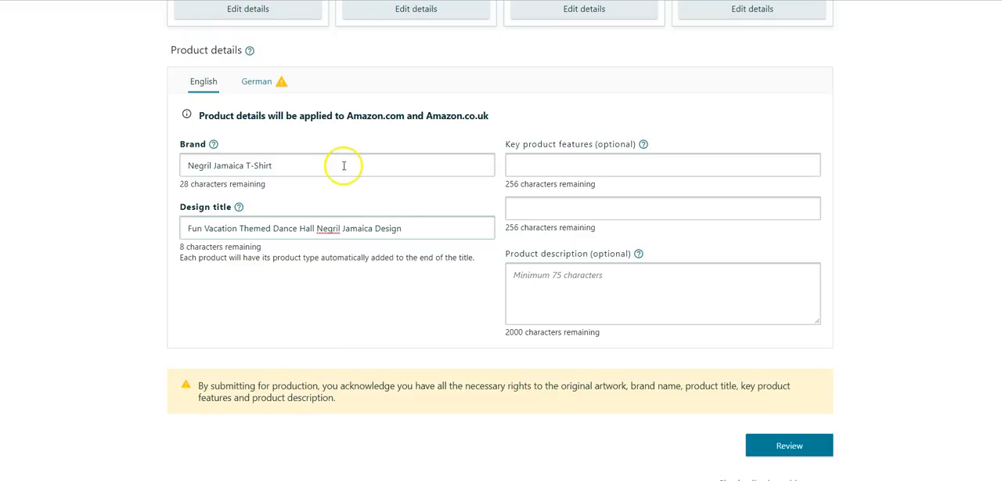
pyautogui.press('BackSpace')
pyautogui.press('BackSpace')
pyautogui.press('BackSpace')
pyautogui.press('BackSpace')
pyautogui.press('BackSpace')
pyautogui.press('BackSpace')
pyautogui.press('BackSpace')
pyautogui.write('Design')
pyautogui.press('Tab')
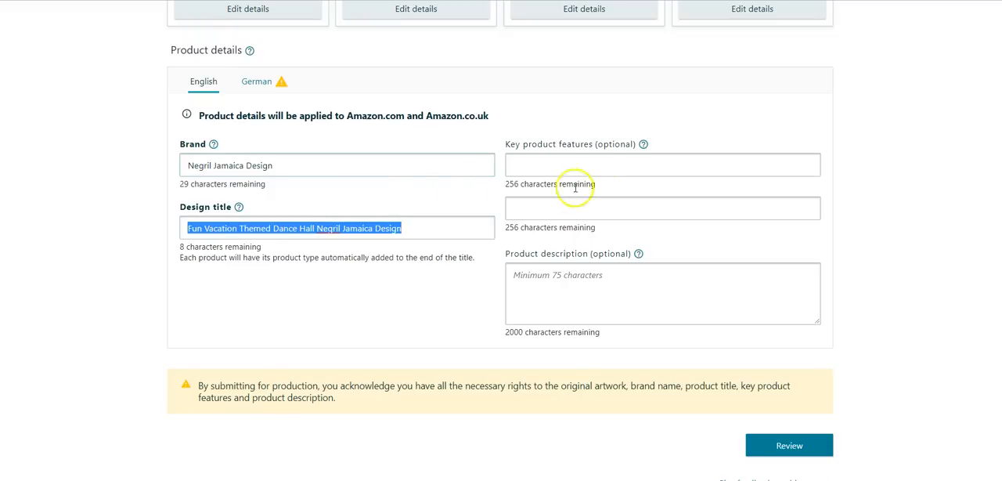
# - Enter feature 1: "Great to wear on the beach or to the dance club. If you love reggae music tropical drinks and Jamaican ladies you'll love this tee"
pyautogui.click(598, 166)
pyautogui.write('Great to wear on the beach or to the dance club. If you love reggae music tropical drinks ')
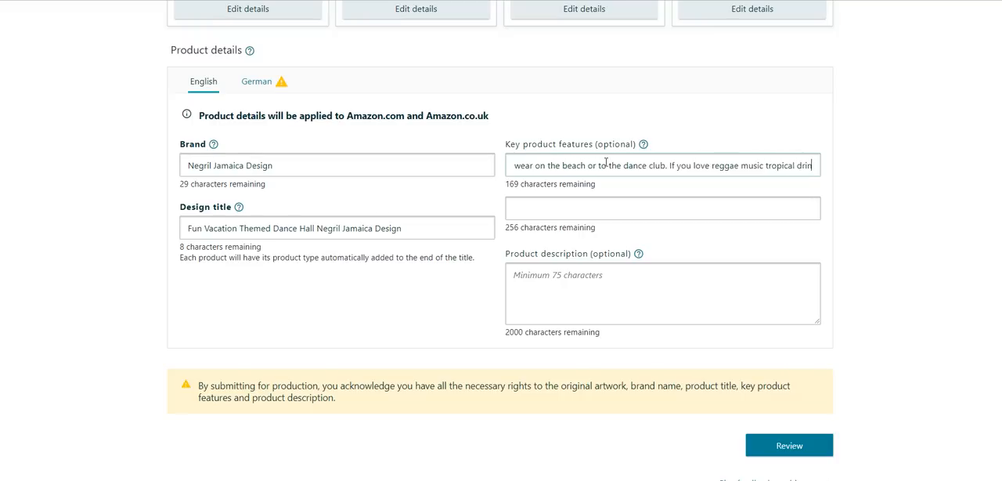
pyautogui.write('and Jamaican')
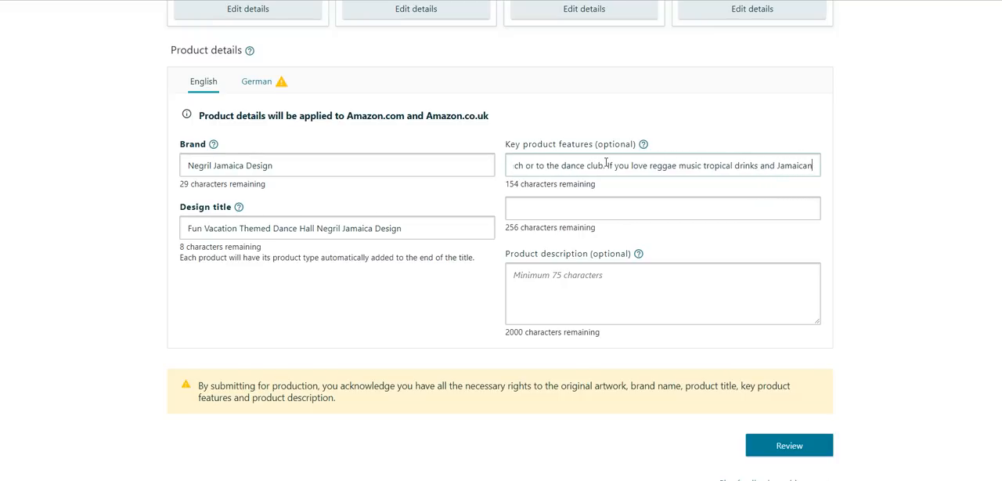
pyautogui.write(" ladies you'll lov")
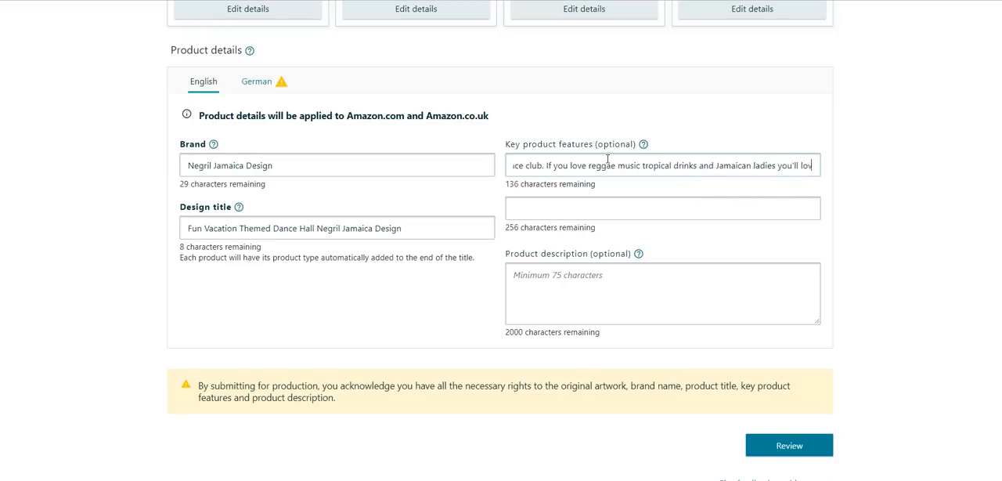
pyautogui.write('e this tee')
pyautogui.press('Tab')
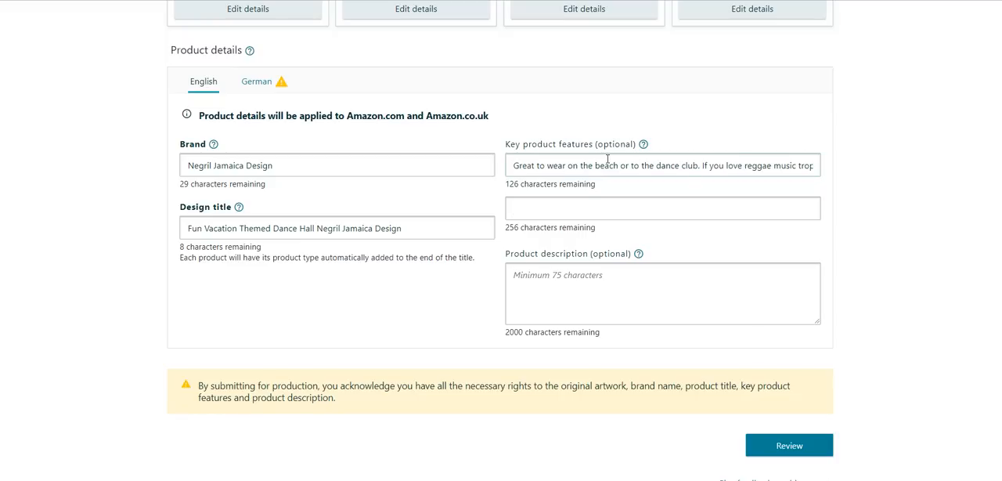
# - Enter the second key product feature: "Great souvenir gift for friends or family. Great for people who love swimming, paddleboarding, sailing and boating in the carribbean."
pyautogui.write('Great souvenir gift for ')
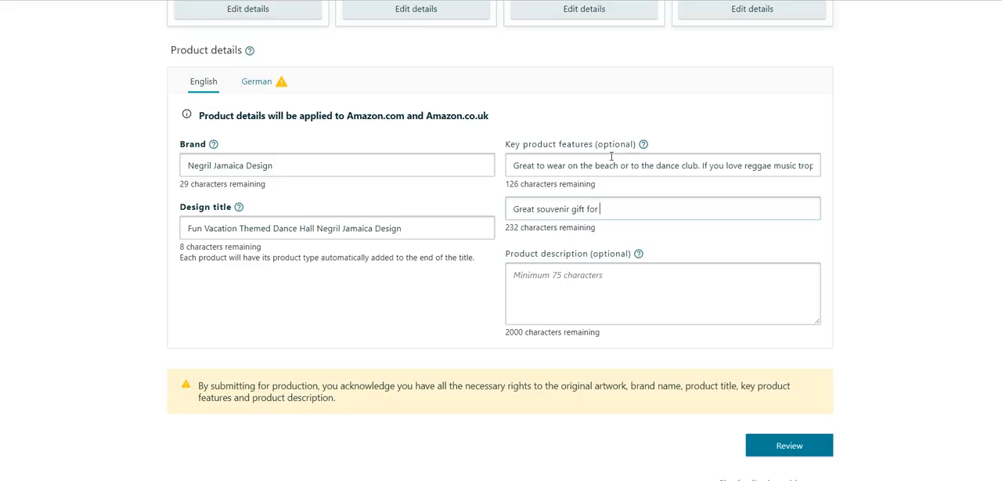
pyautogui.write('friends or family ')
pyautogui.write(' Great for people')
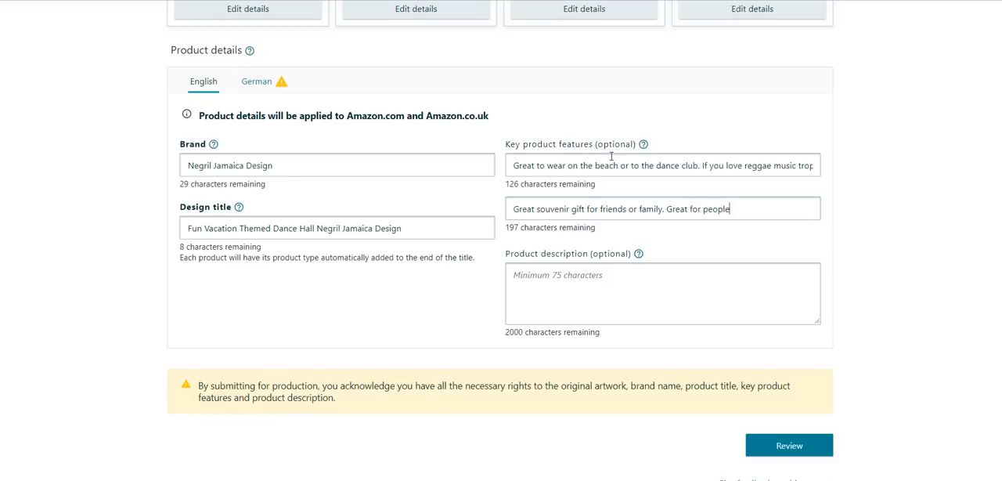
pyautogui.write(' who love swimming')
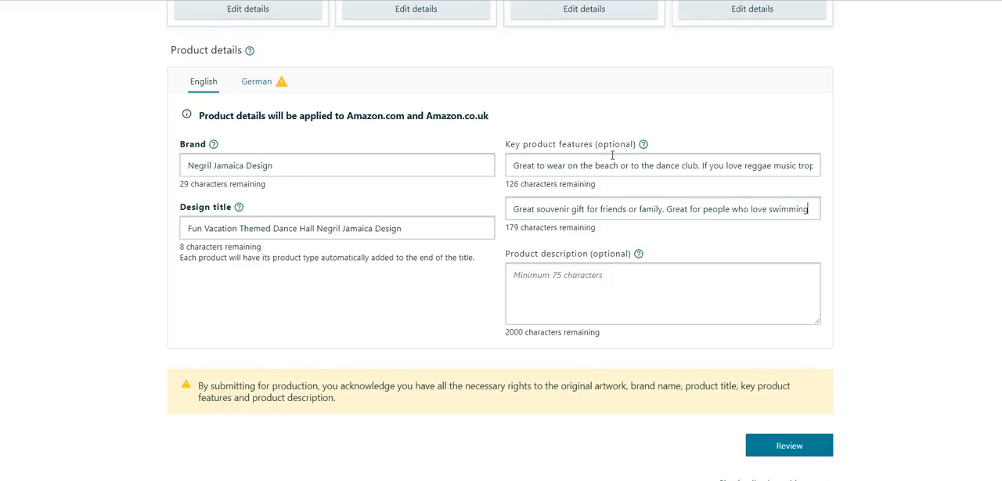
pyautogui.write(', pad')
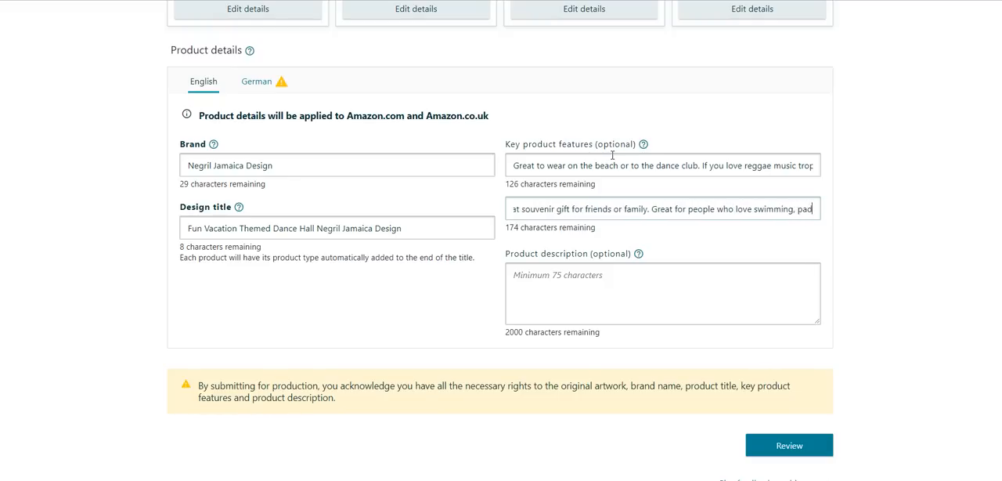
pyautogui.write('dleboarding, sa')
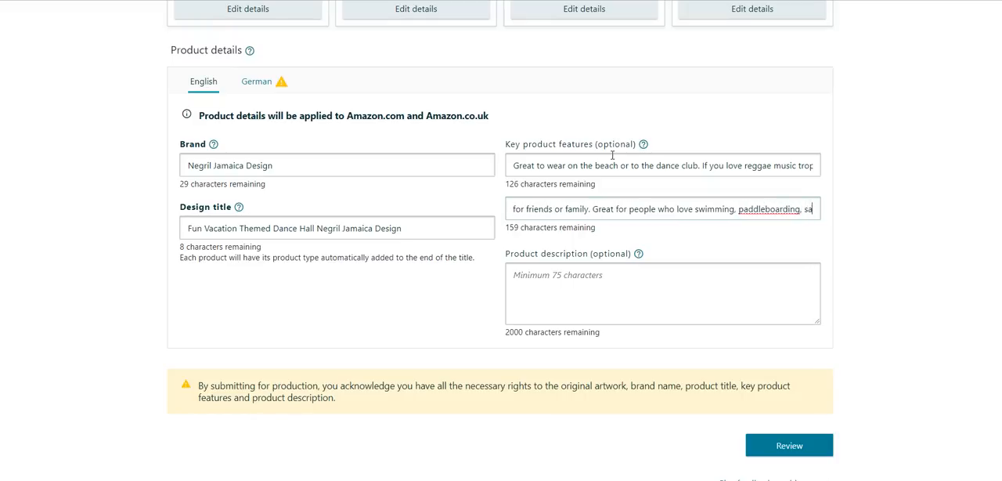
pyautogui.write('iling and boating in')
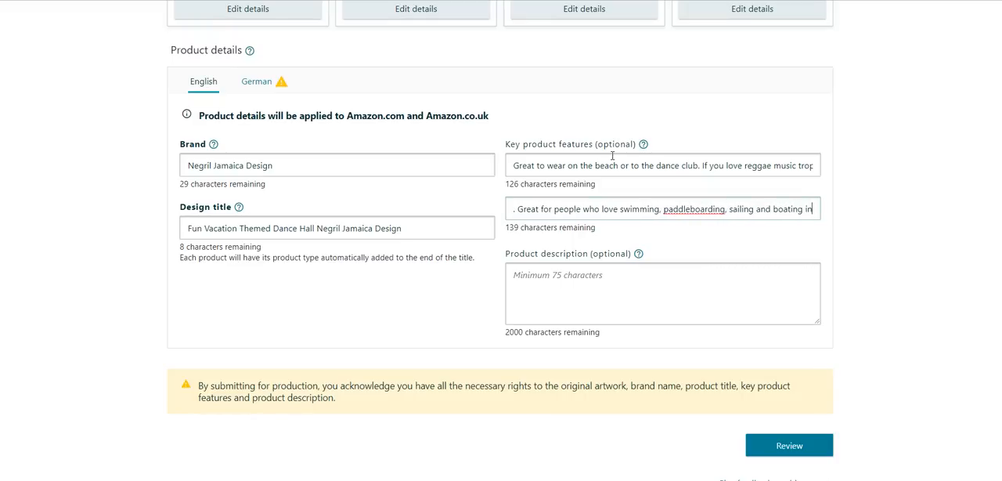
pyautogui.write(' the carribbea')
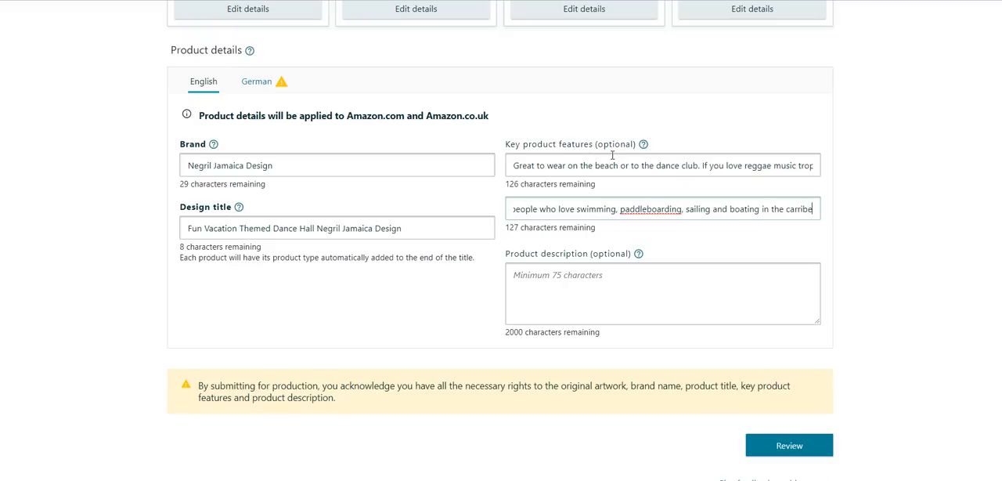
pyautogui.write('n.')
pyautogui.press('Tab')
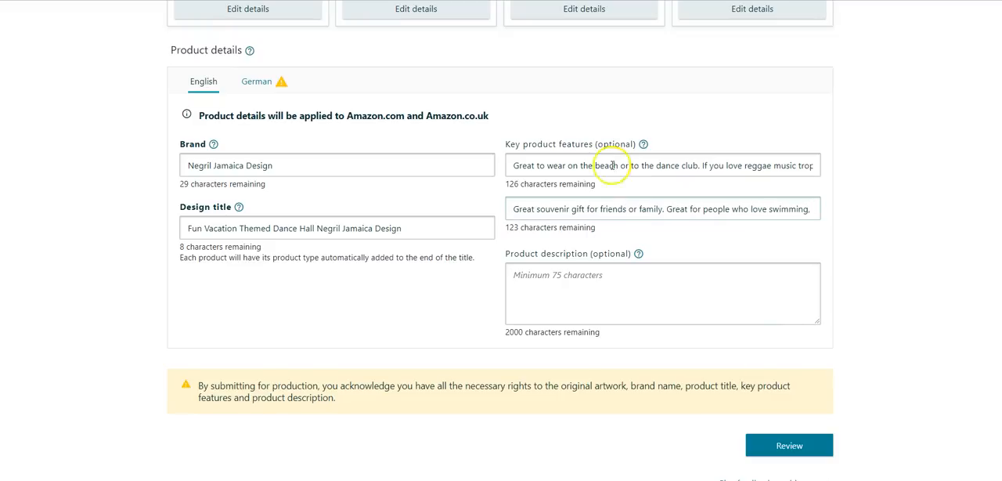
# - Reuse the text of the key product features as the product description
pyautogui.tripleClick(593, 199)
pyautogui.rightClick(592, 200)
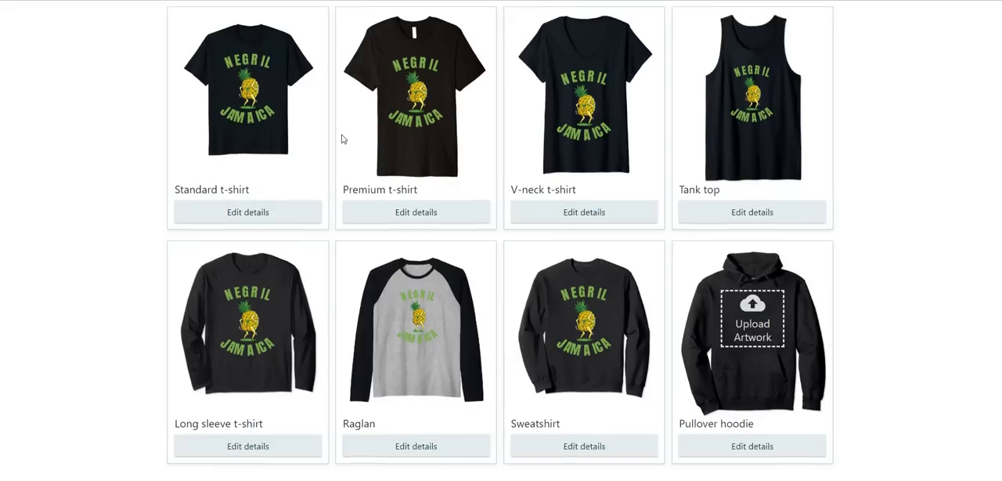
# - Check which products and marketplaces are selected for publishing, and close the selection without changes
pyautogui.scroll(2, 652, 83)
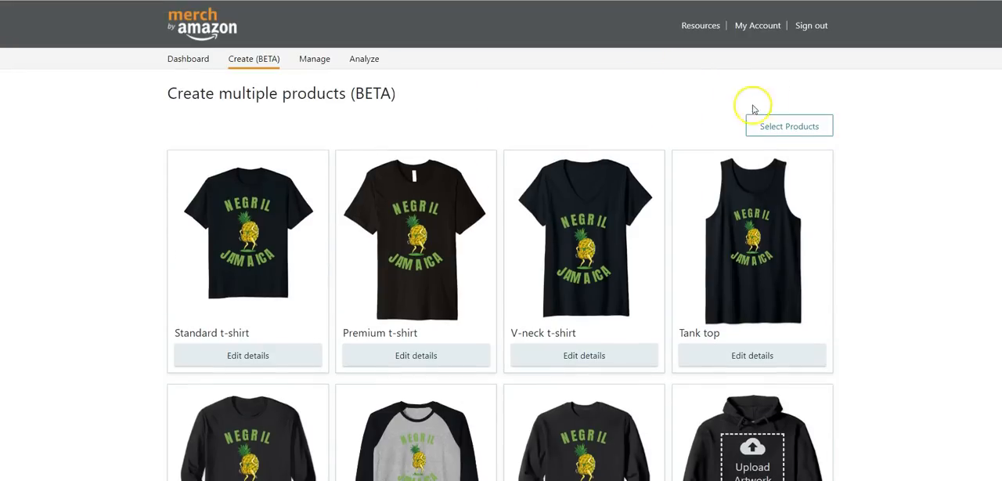
pyautogui.click(769, 127)
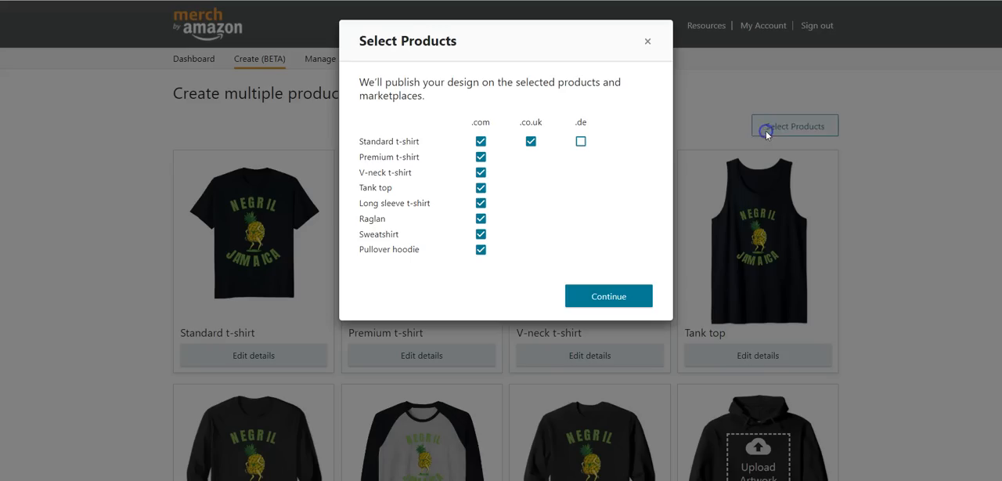
pyautogui.click(647, 41)
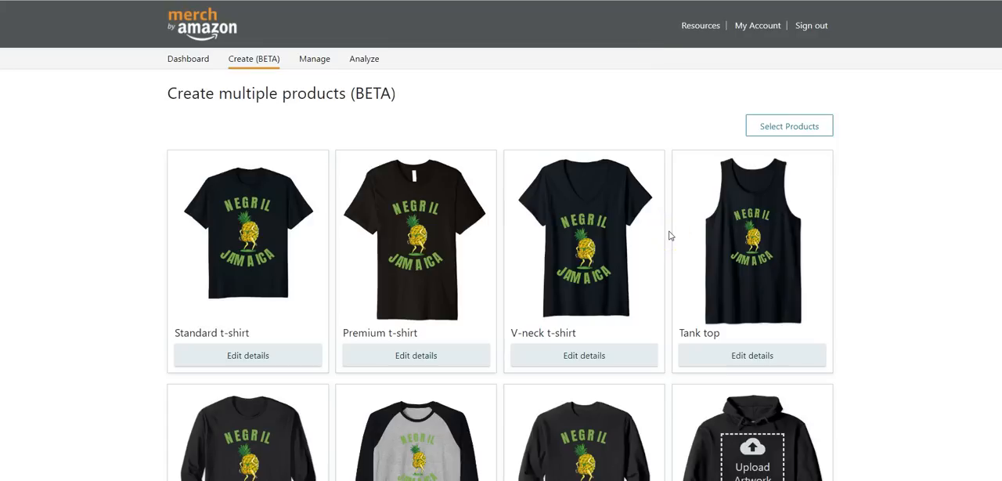
pyautogui.scroll(-3, 619, 351)
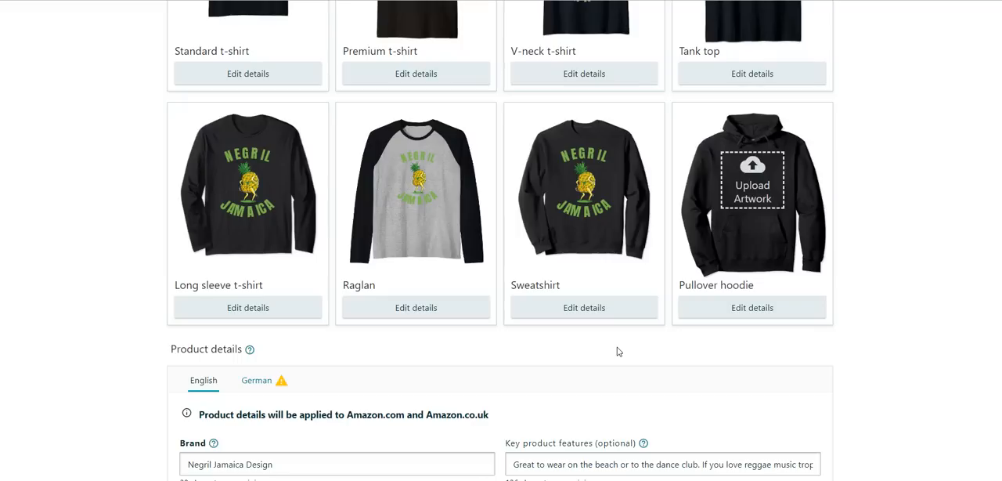